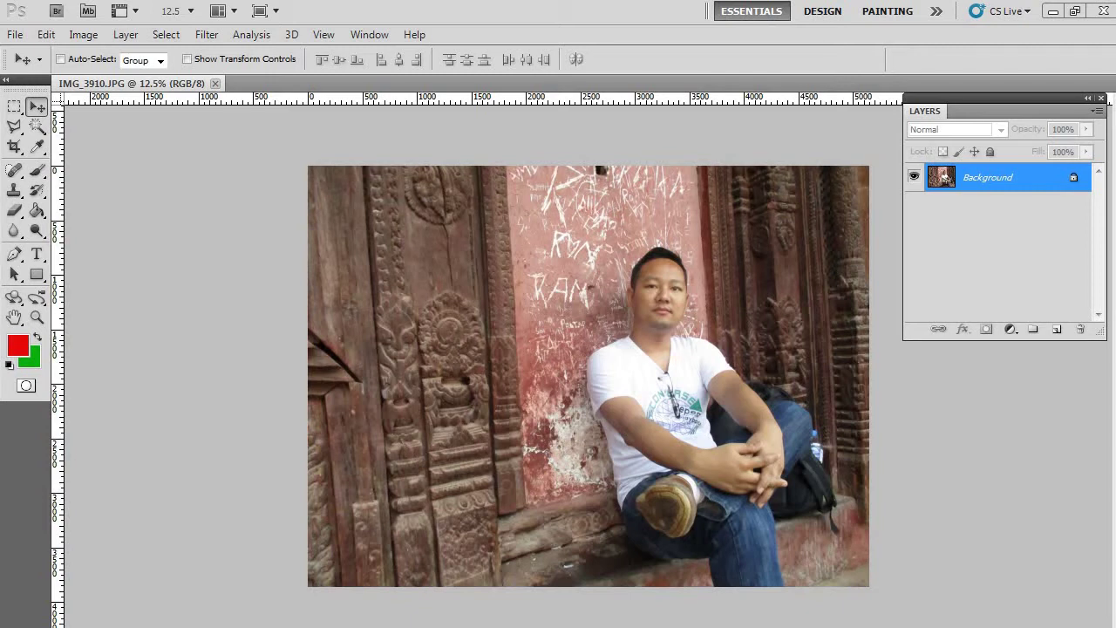
Examine the carved wood detail beside the red wall up close at 50% zoom.
key(ctrl+plus)
key(ctrl+plus)
key(ctrl+plus)
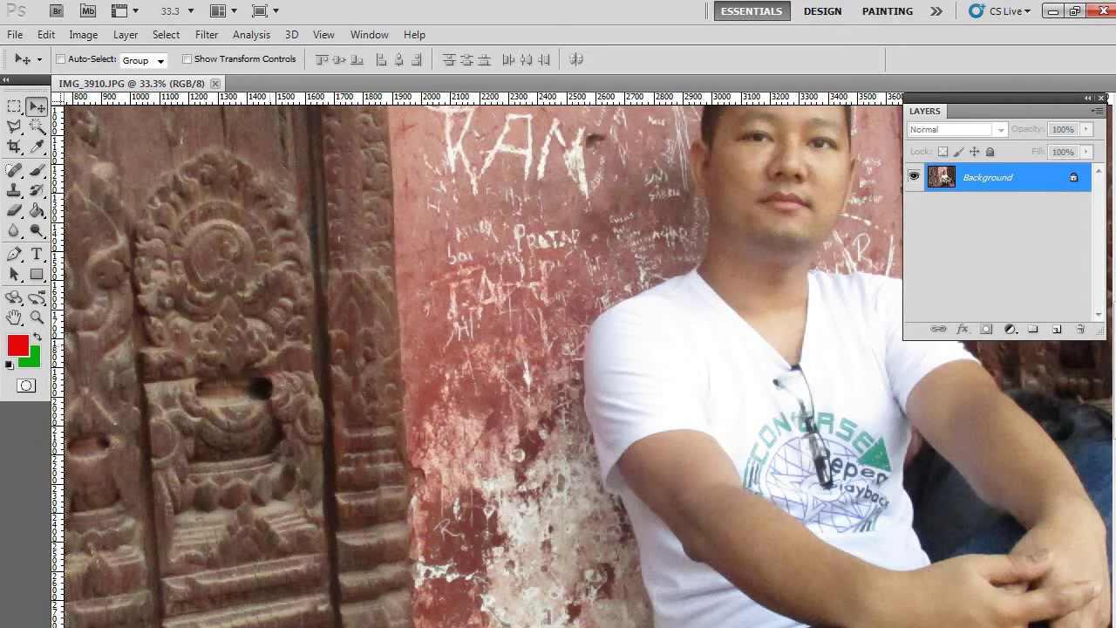
scroll(583, 359, left, 3)
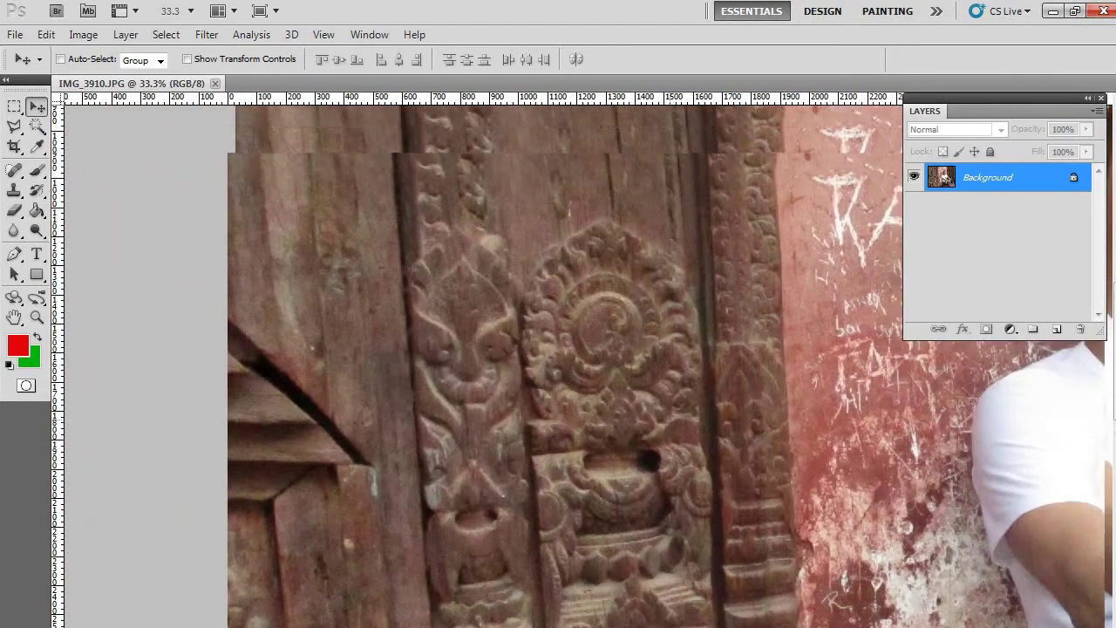
scroll(582, 359, left, 5)
scroll(583, 359, up, 1)
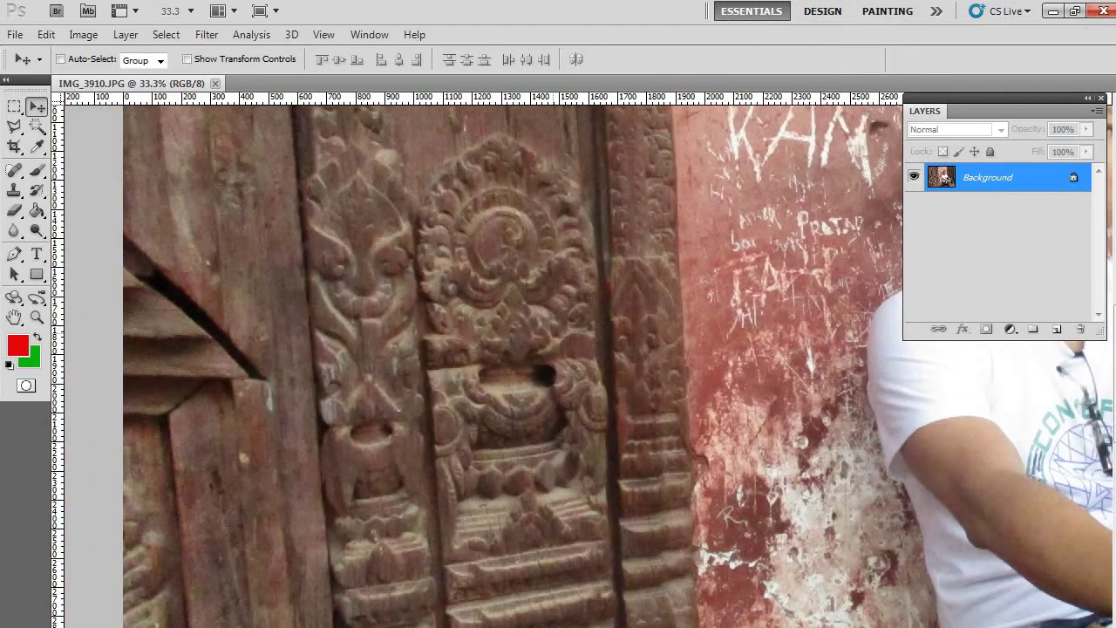
scroll(583, 360, up, 1)
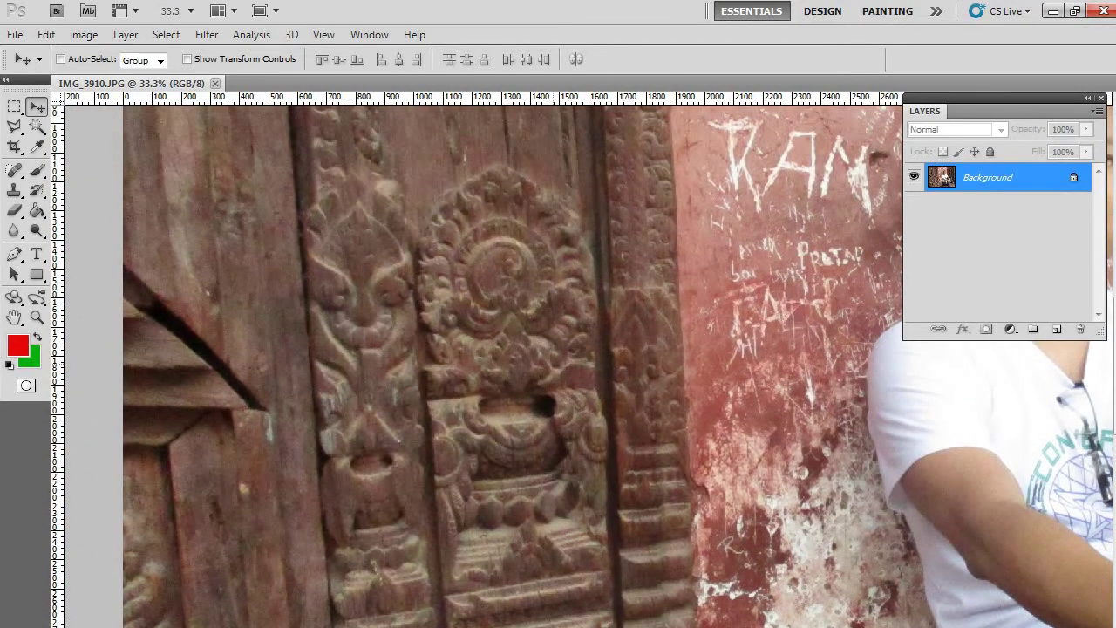
key(ctrl+plus)
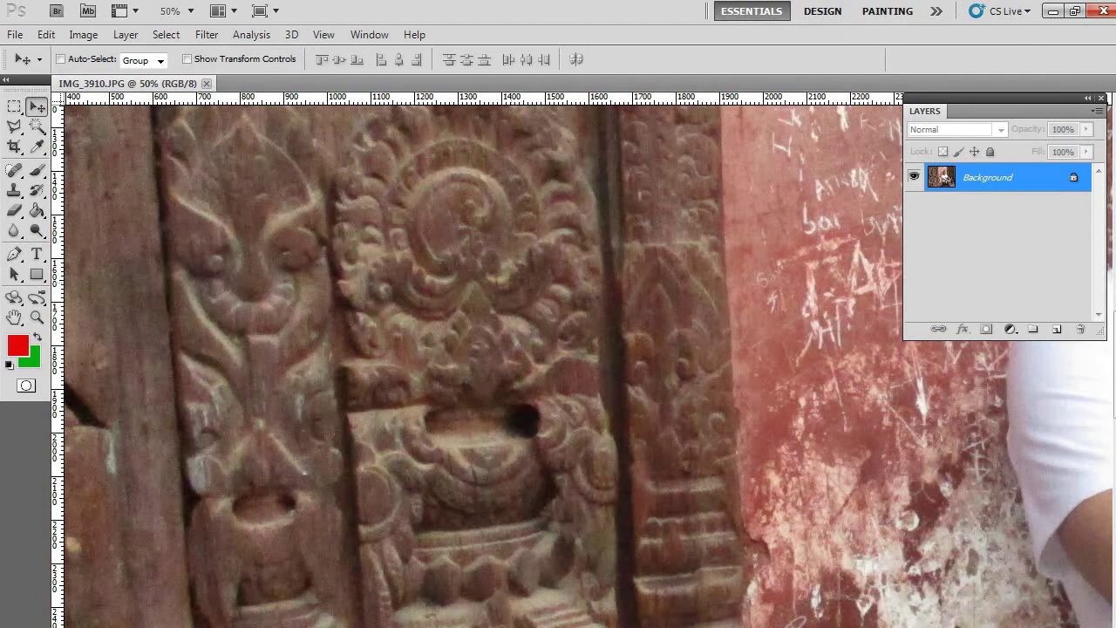
key(Delete)
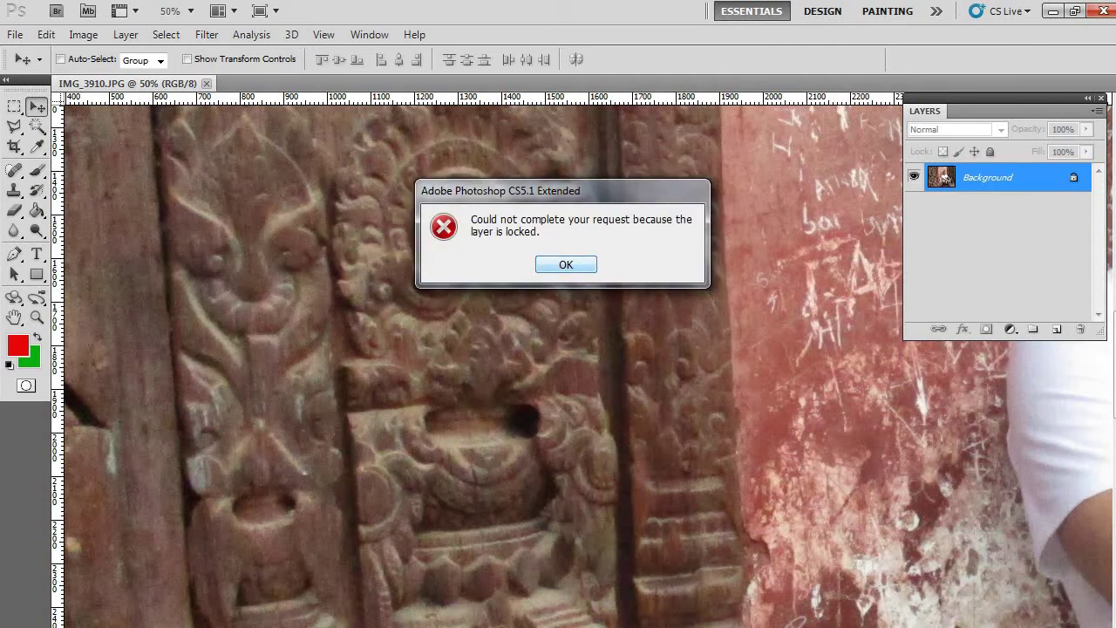
key(Return)
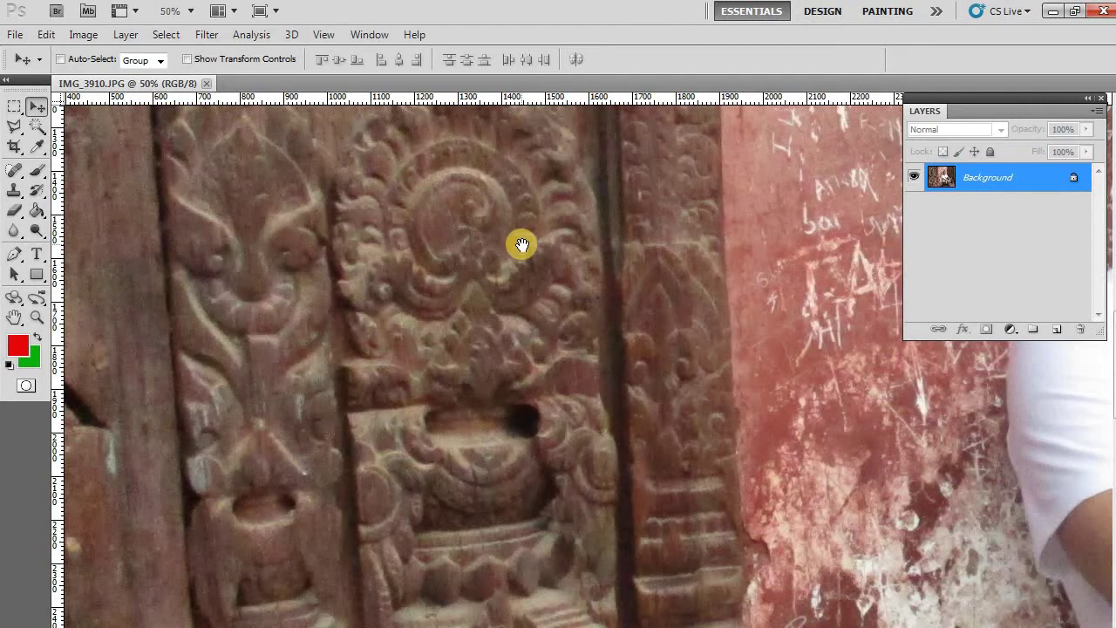
drag(522, 245, 524, 368)
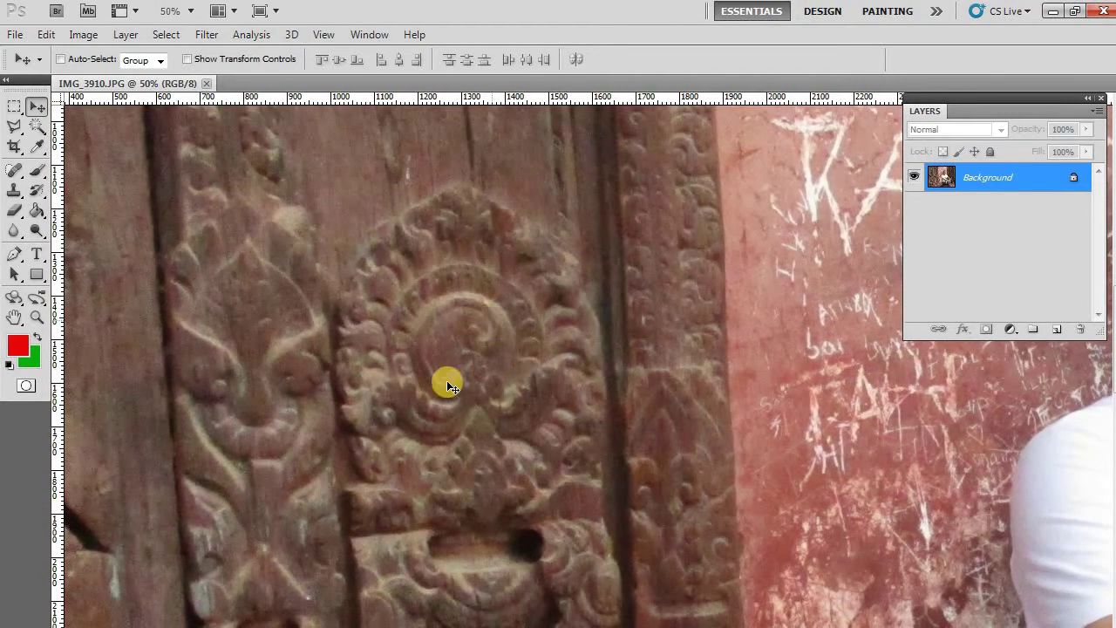
Apply the basic Sharpen filter twice to the Background layer of the photo.
click(203, 35)
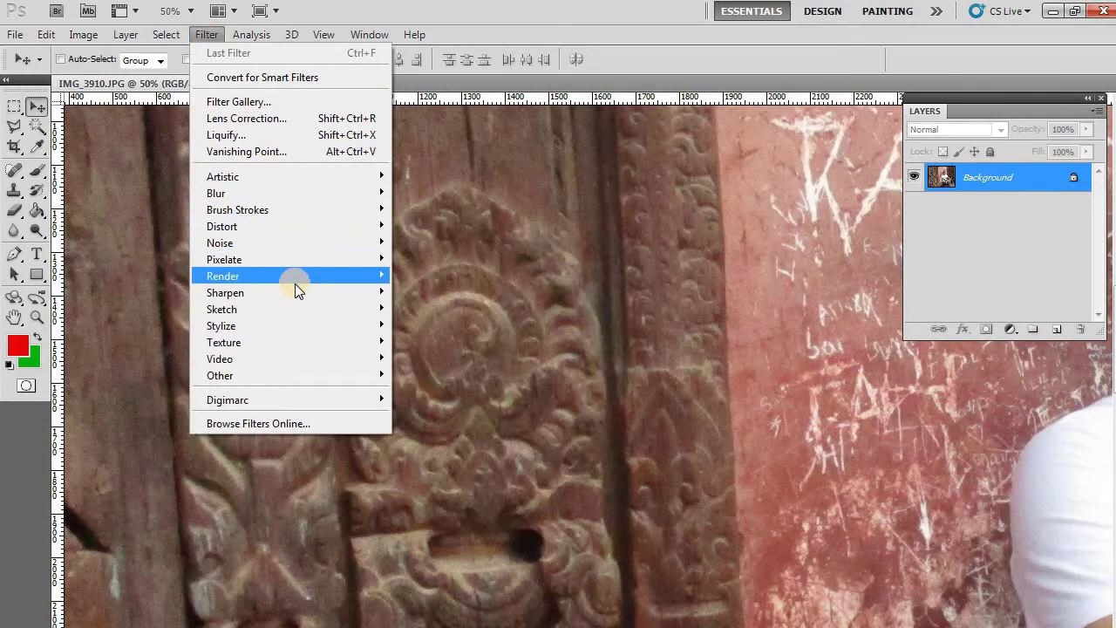
mouse_move(298, 298)
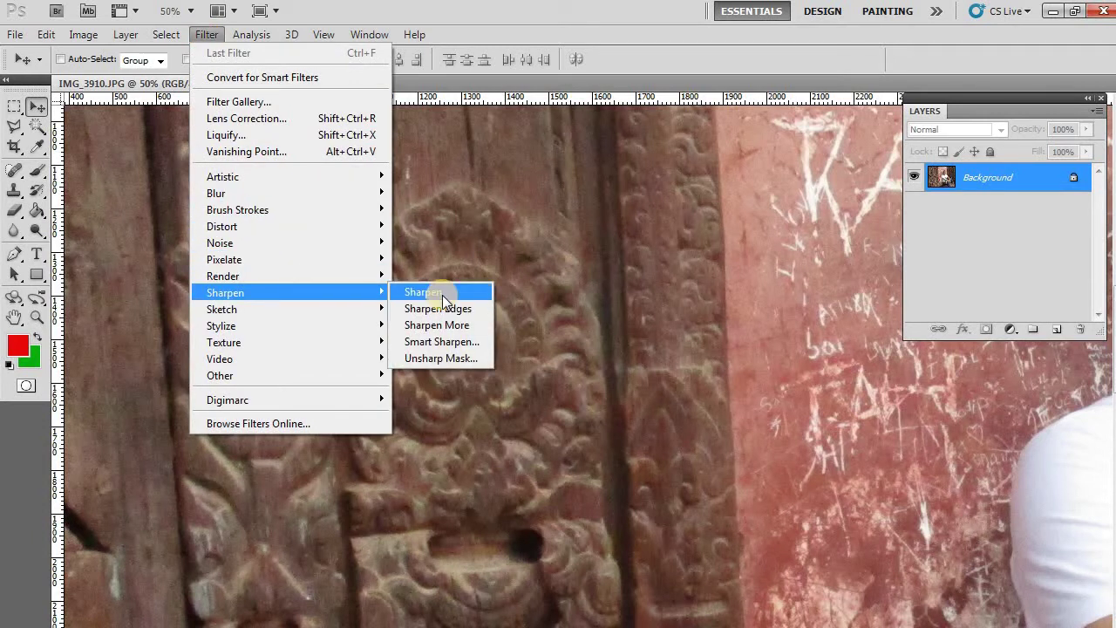
click(440, 294)
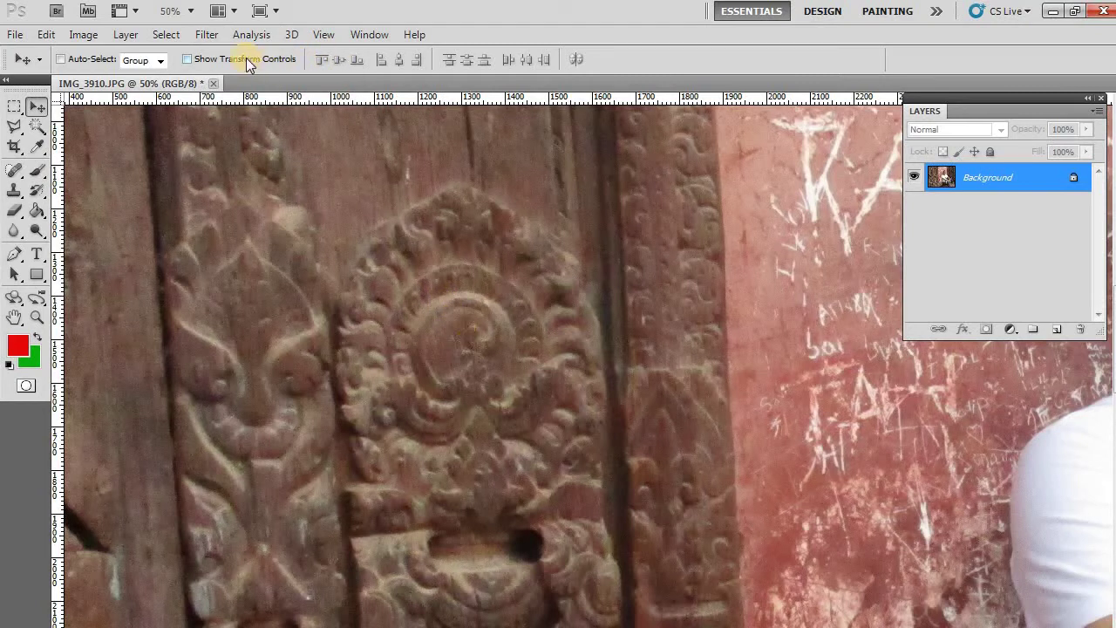
click(207, 35)
mouse_move(316, 291)
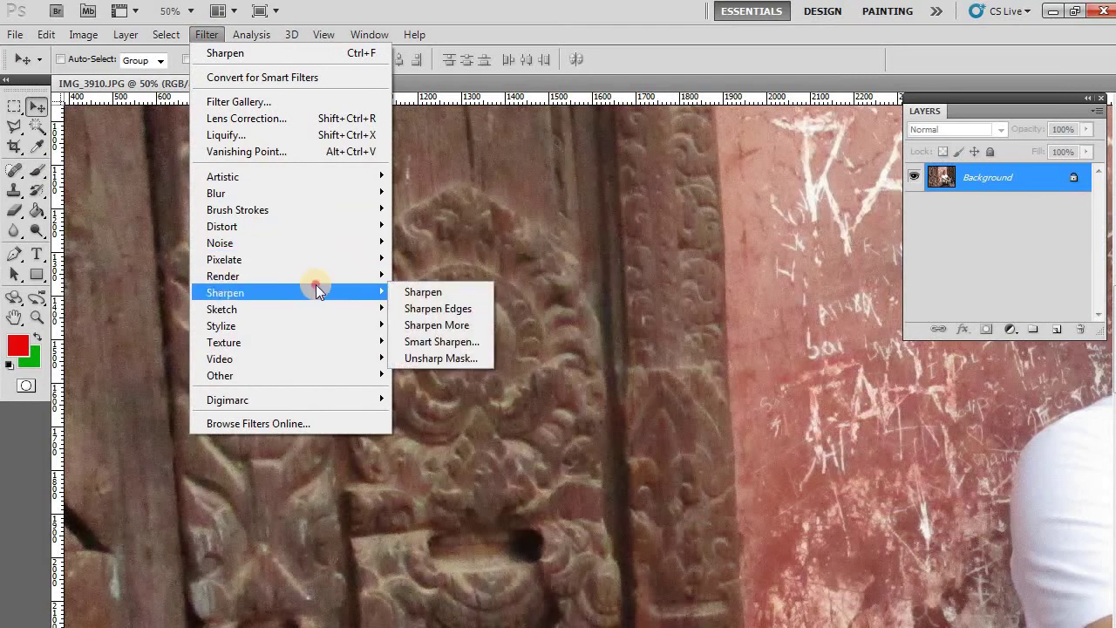
click(444, 296)
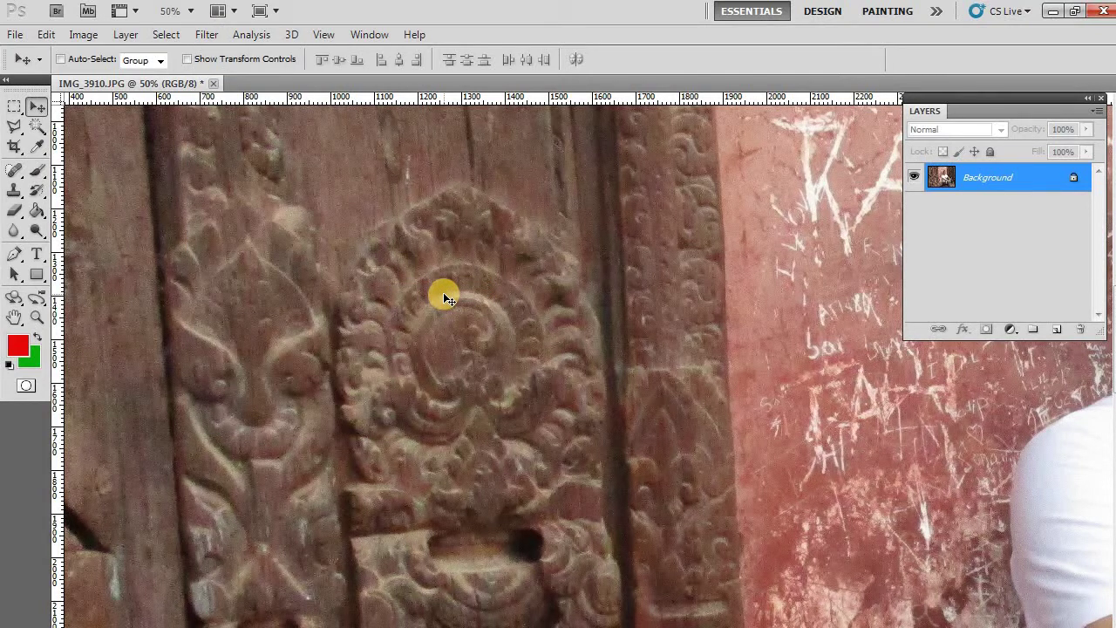
Examine the sharpening on the man's face, centring his eyes and nose at 200% zoom.
scroll(668, 332, right, 10)
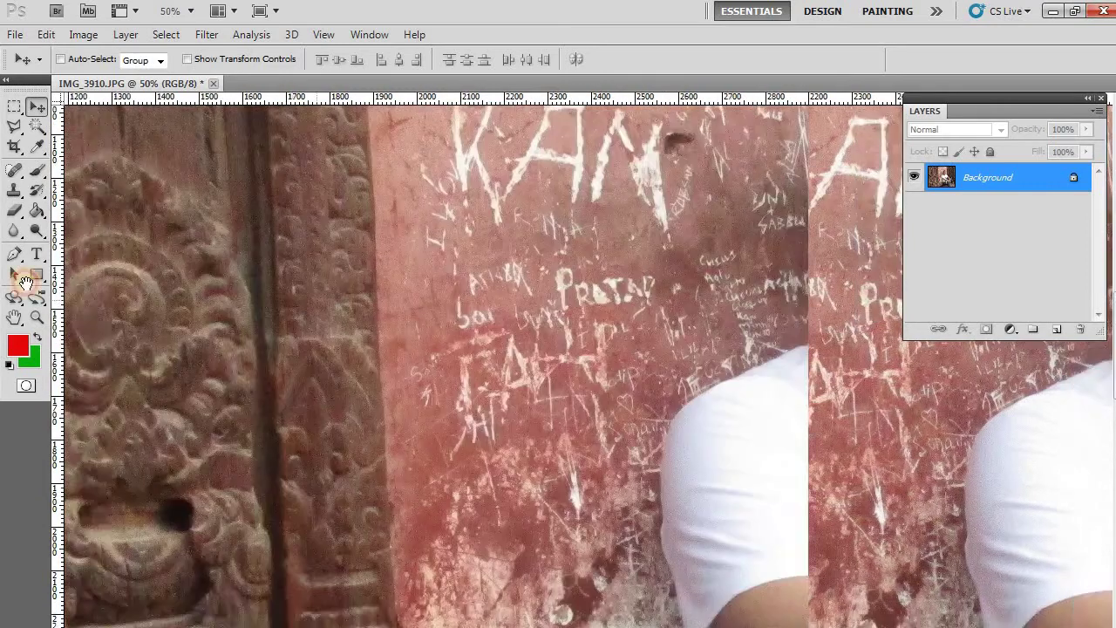
drag(434, 278, 330, 601)
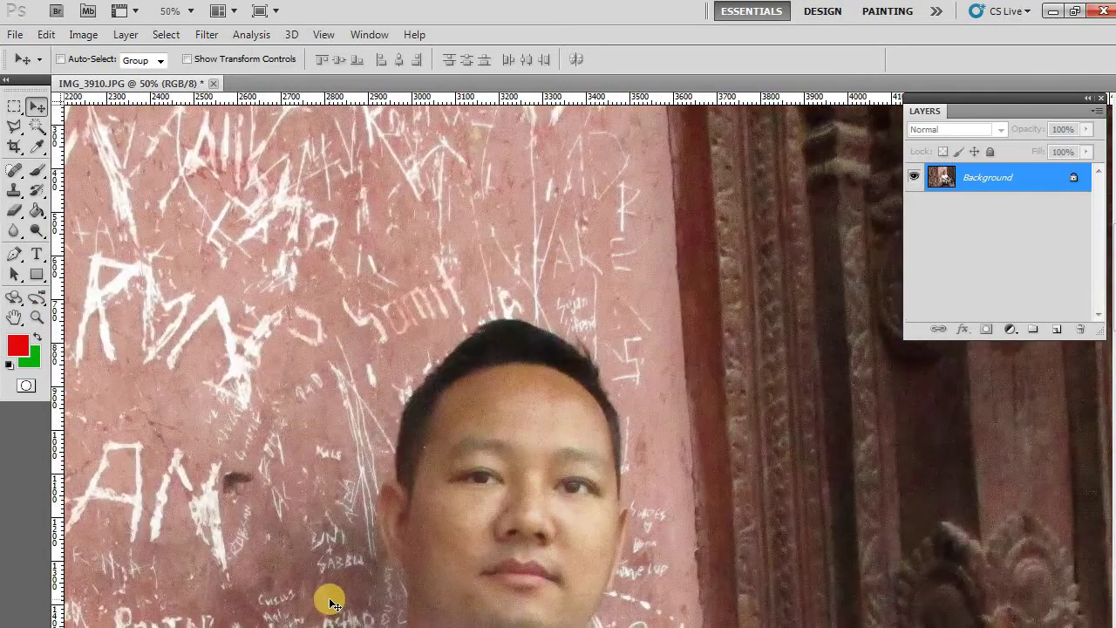
key(ctrl+minus)
key(ctrl+minus)
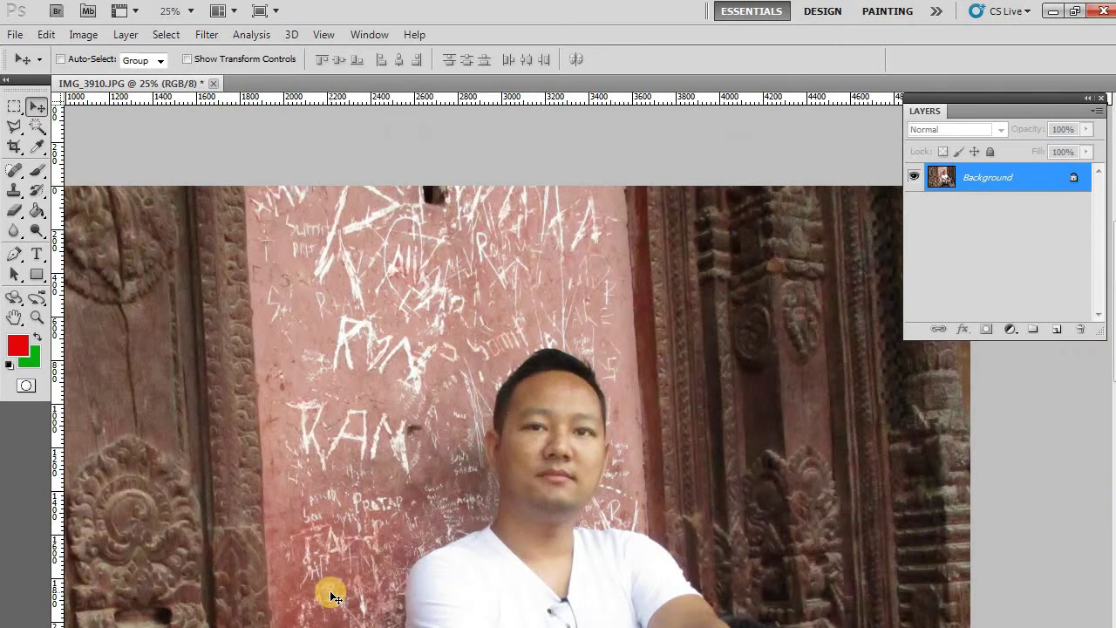
key(ctrl+plus)
key(ctrl+plus)
key(ctrl+plus)
key(ctrl+plus)
key(ctrl+plus)
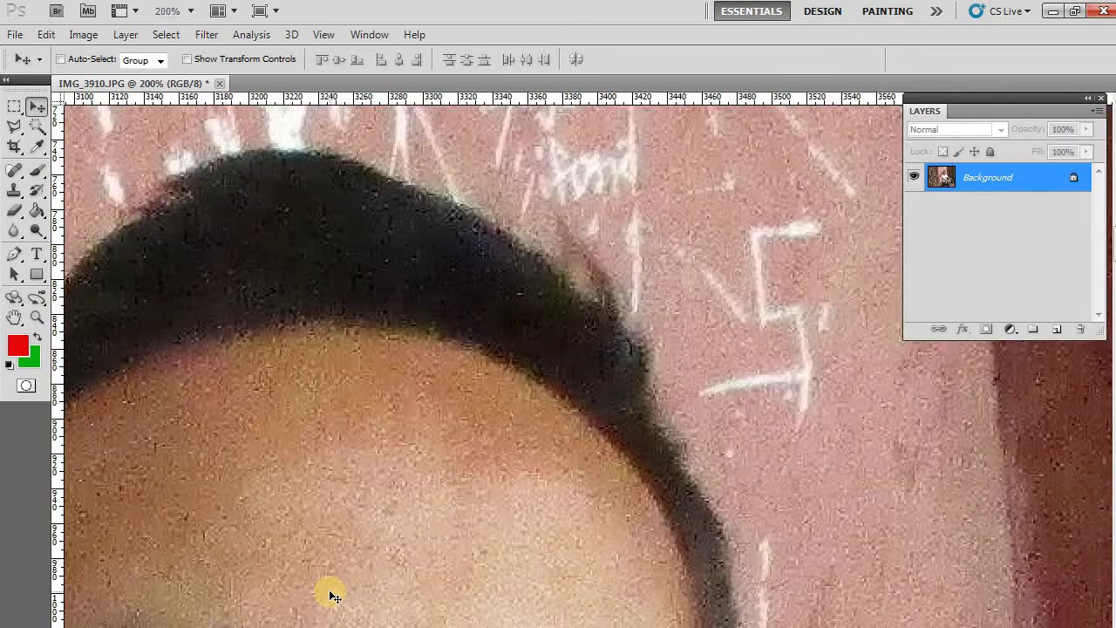
drag(329, 596, 663, 321)
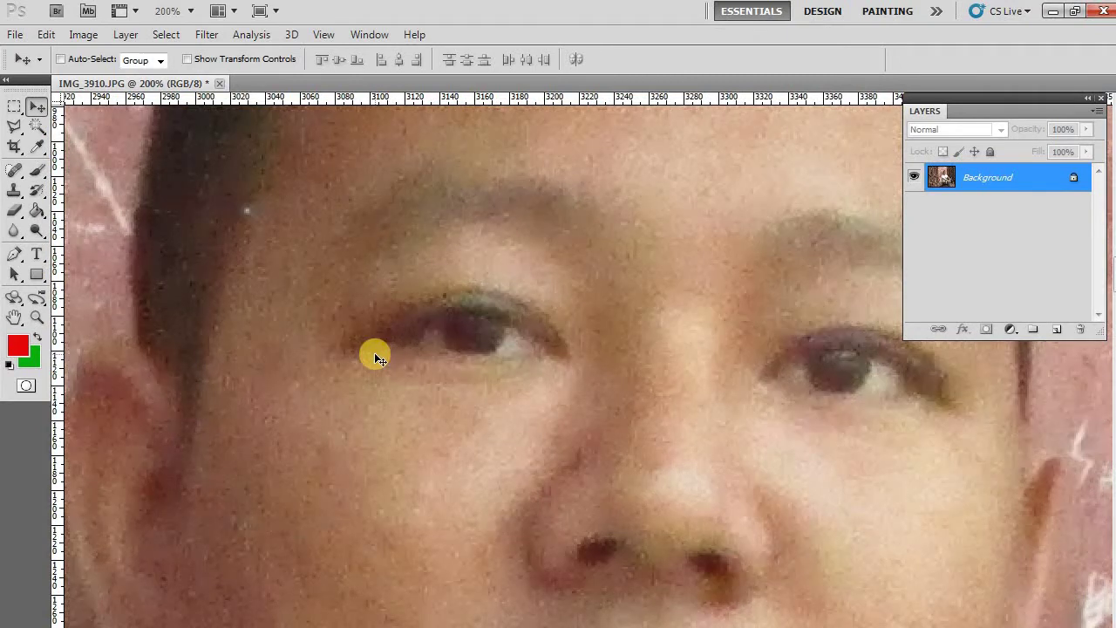
drag(372, 351, 369, 398)
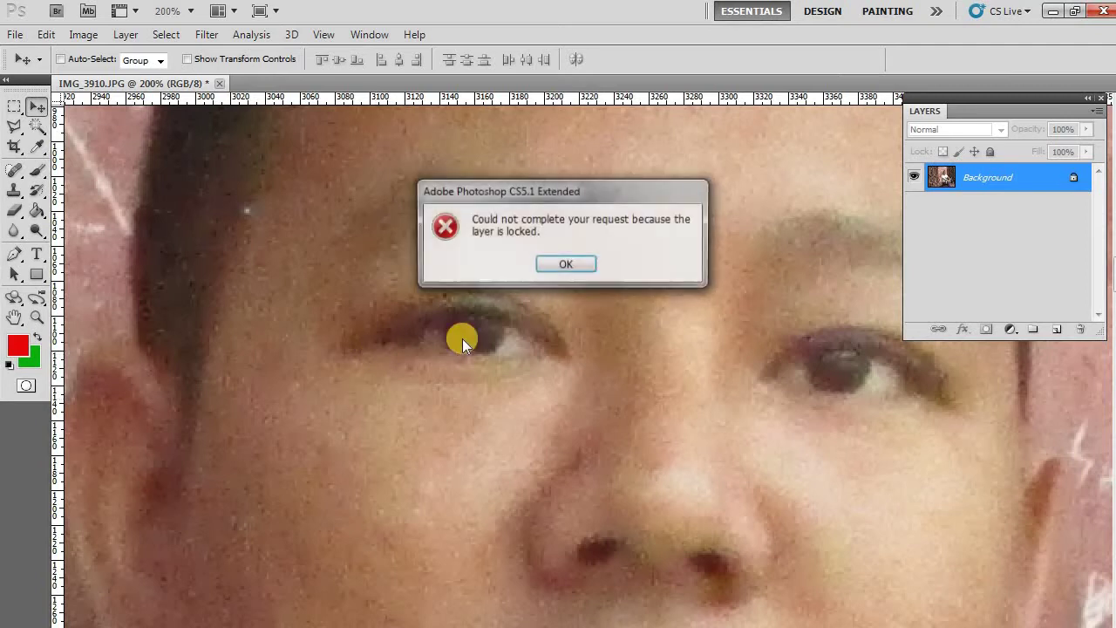
click(563, 264)
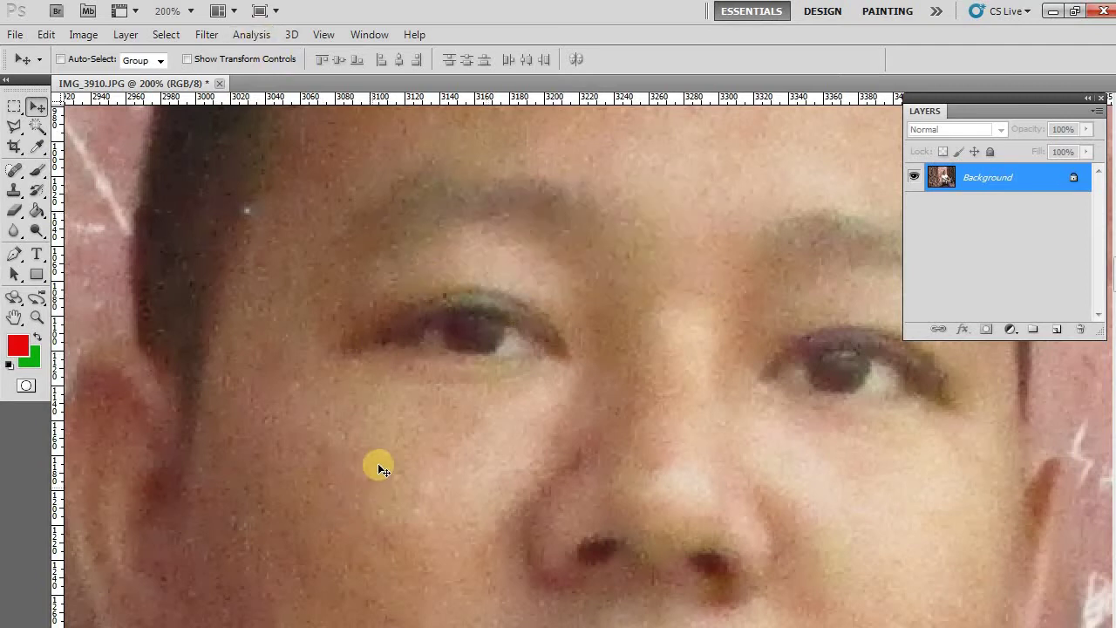
drag(379, 378, 601, 494)
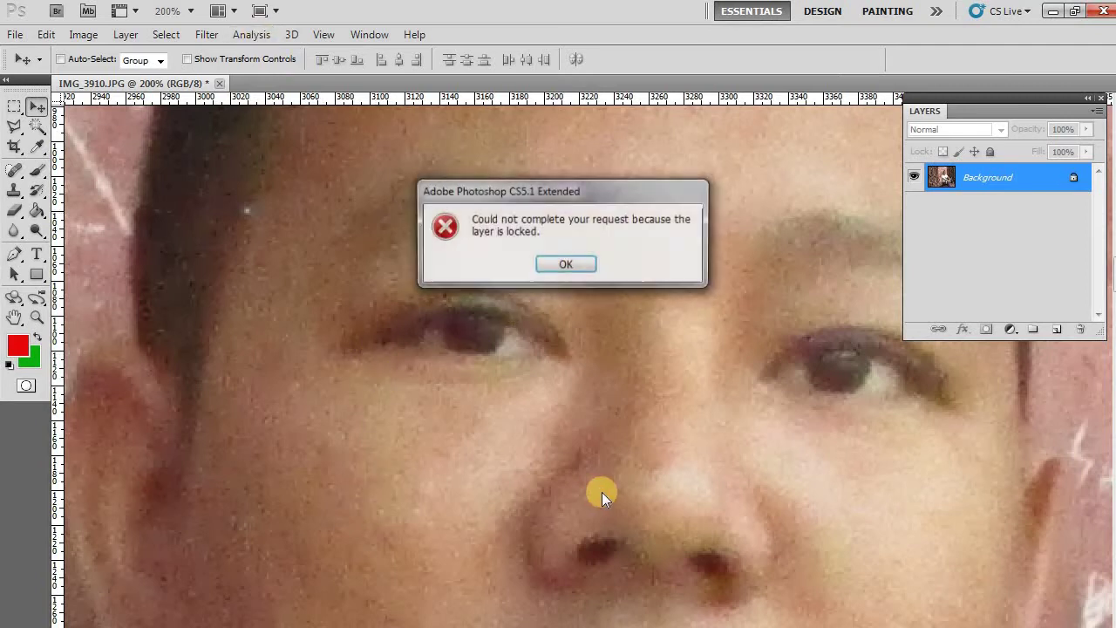
click(580, 271)
drag(573, 320, 443, 299)
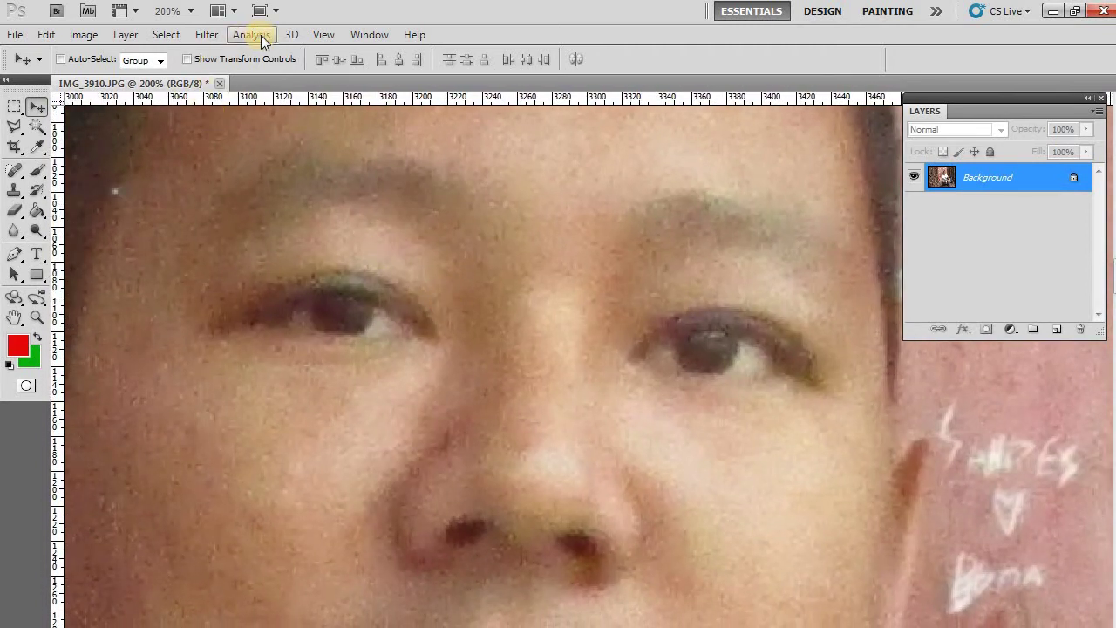
Sharpen the photo further with two more passes of the basic Sharpen filter.
click(83, 34)
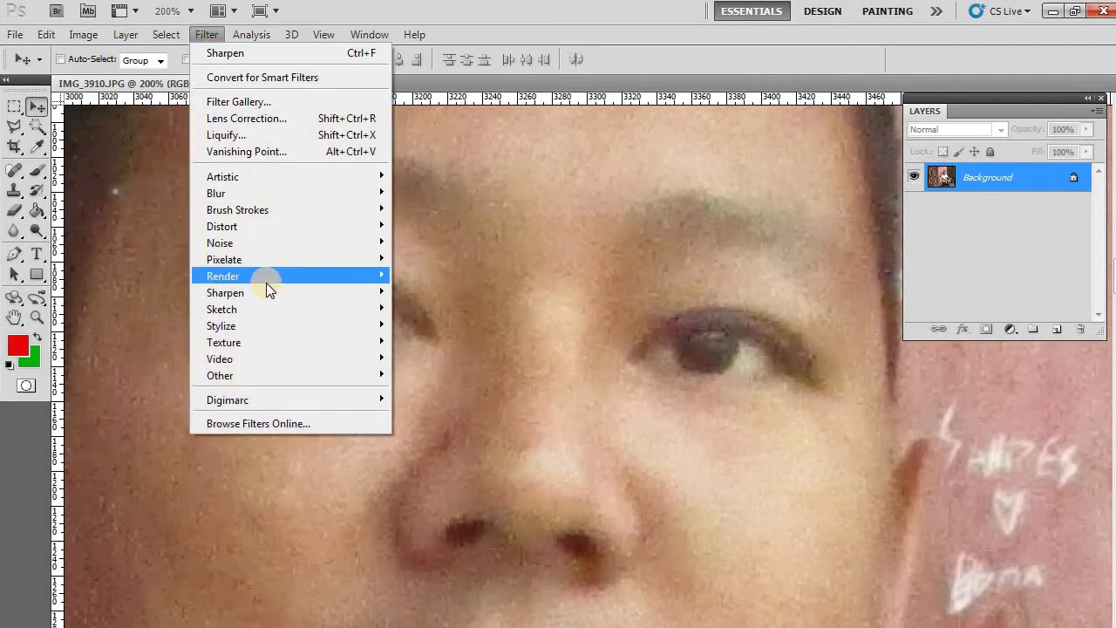
mouse_move(279, 289)
click(408, 290)
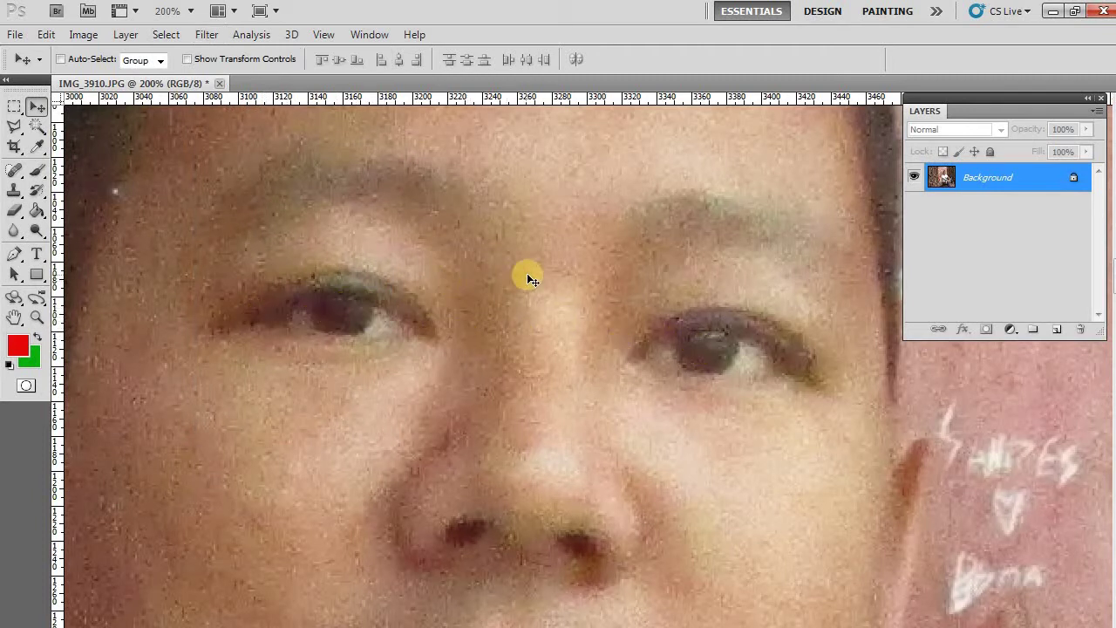
click(203, 34)
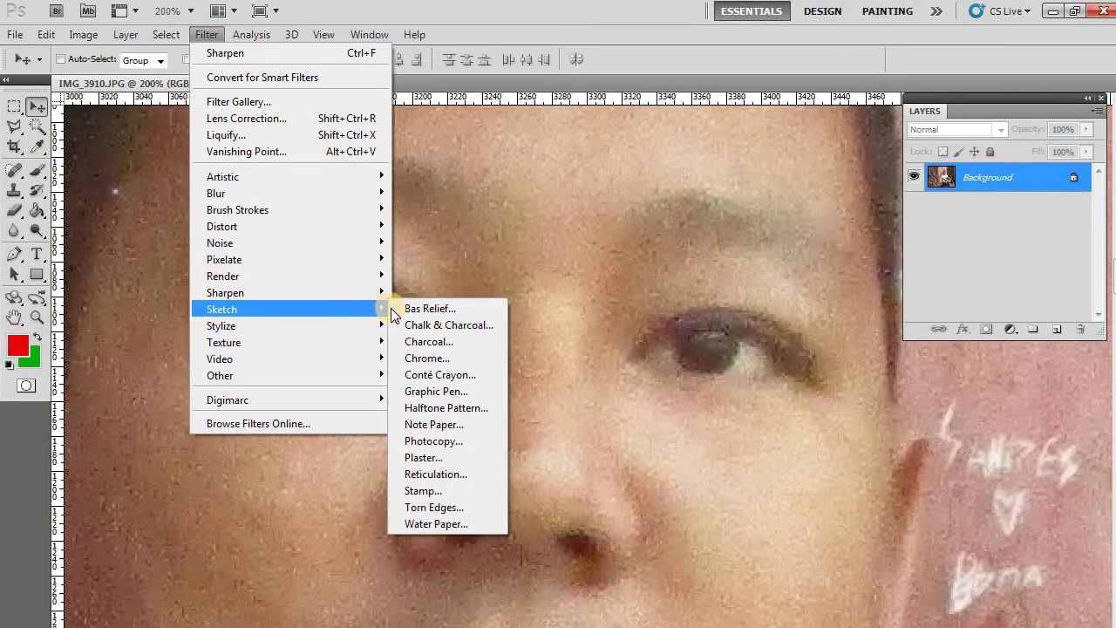
mouse_move(381, 297)
click(419, 292)
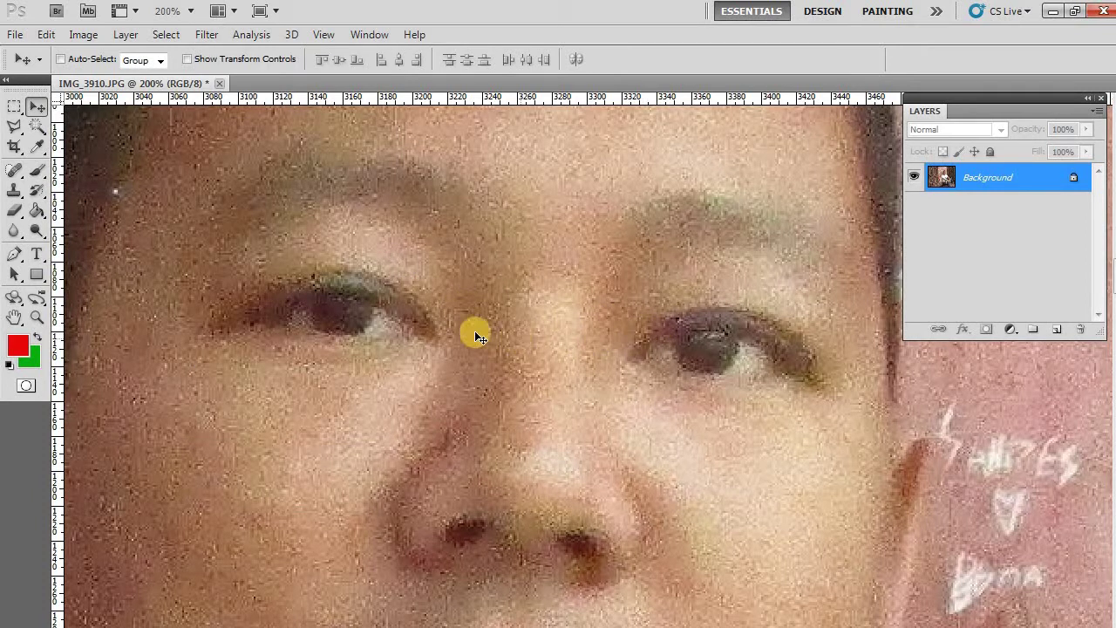
Compare the sharpened face at 100% and 200% zoom, and review the whole photo at 12.5%.
key(ctrl+minus)
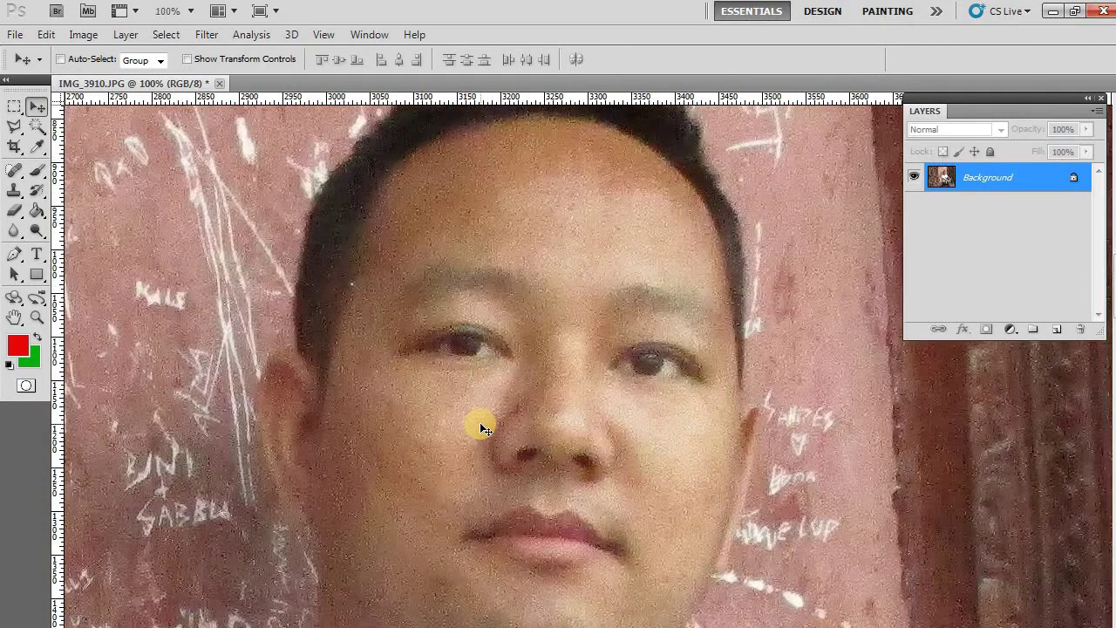
key(ctrl+plus)
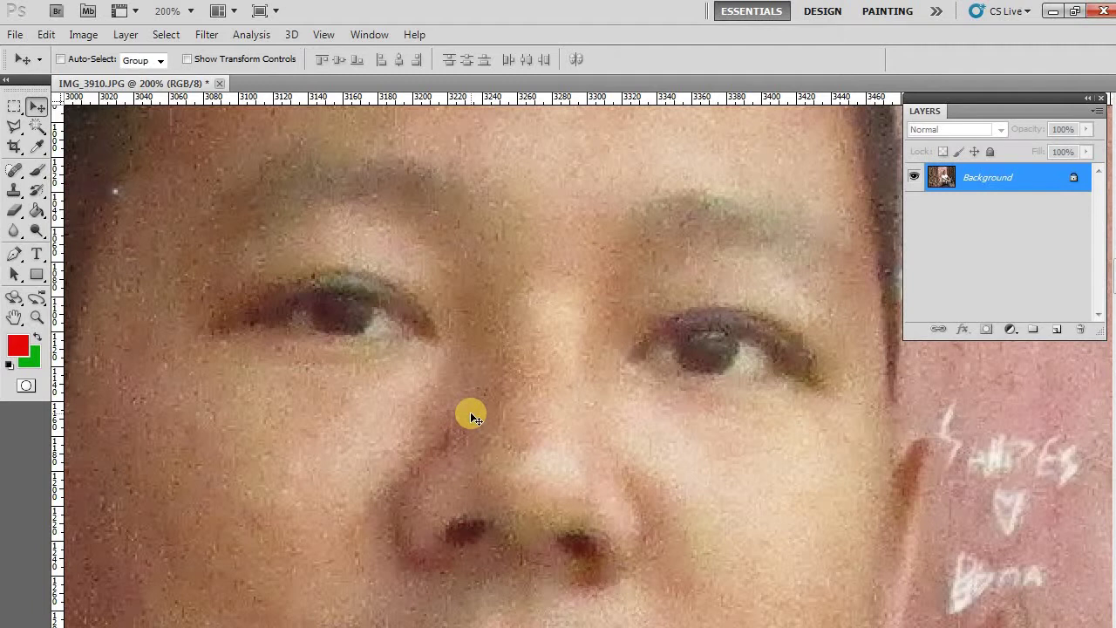
key(ctrl+minus)
key(ctrl+minus)
key(ctrl+minus)
key(ctrl+minus)
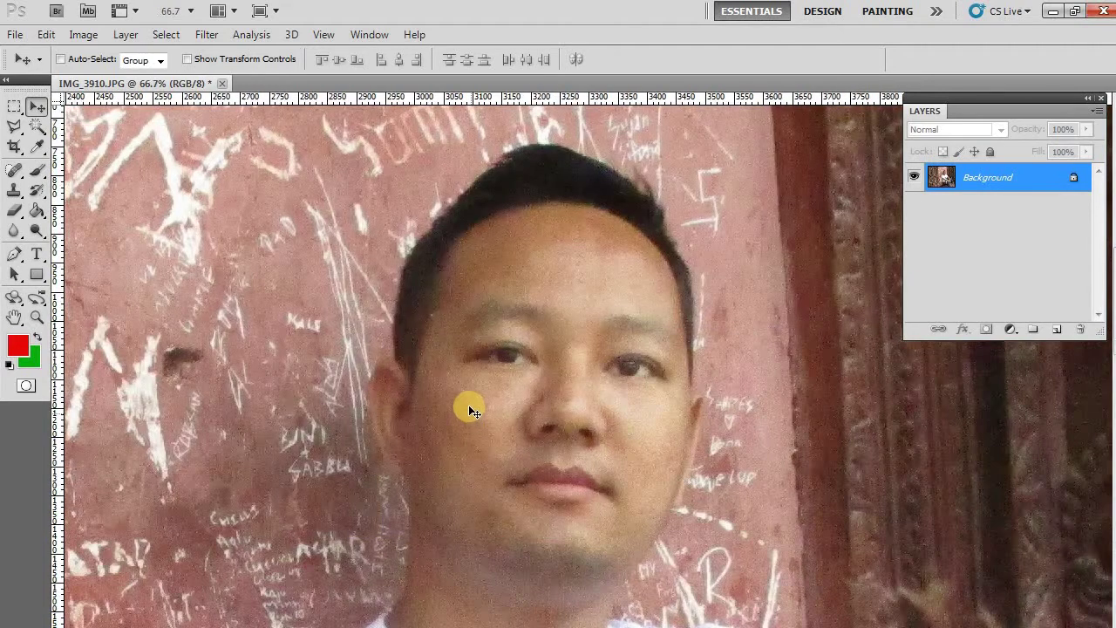
key(ctrl+minus)
key(ctrl+minus)
key(ctrl+minus)
key(ctrl+minus)
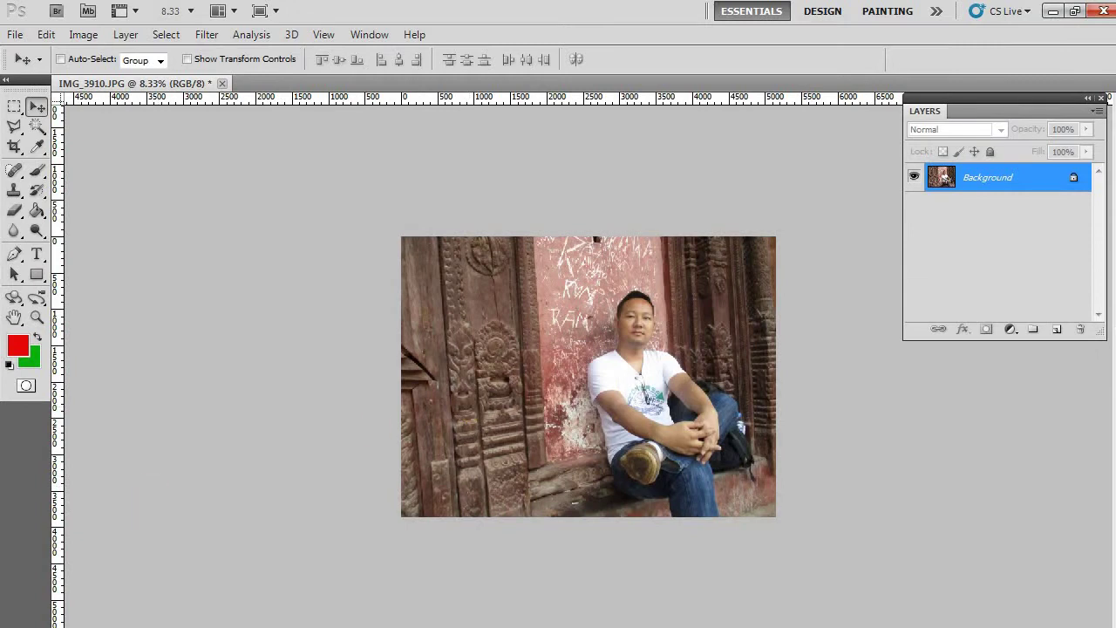
key(ctrl+plus)
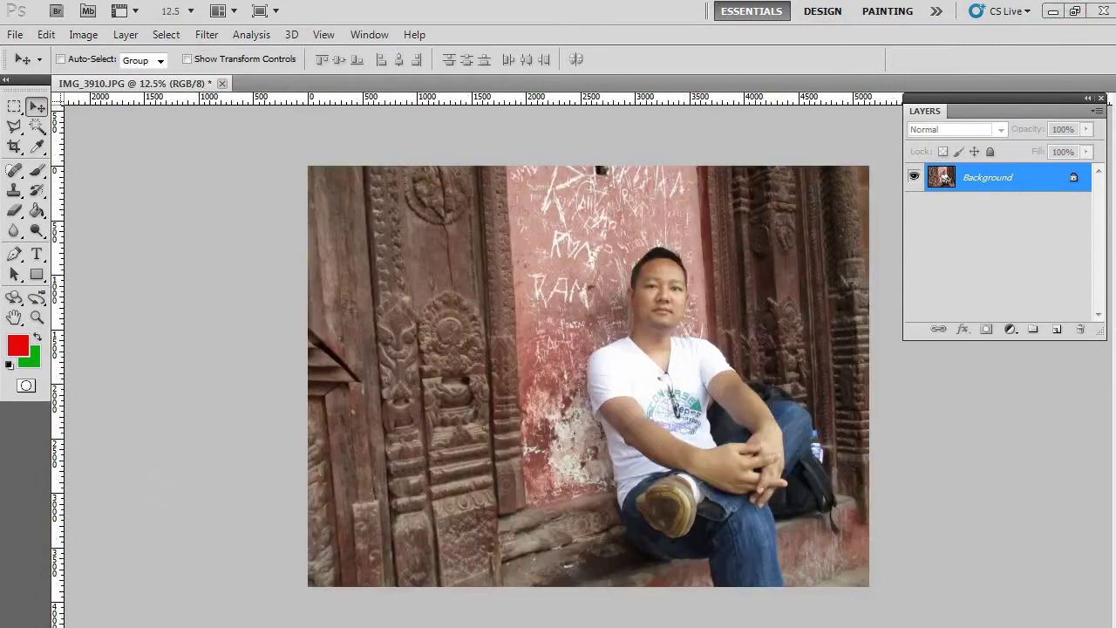
Apply Smart Sharpen to the Background layer with the radius set to 6.8 px, previewing the effect on the man's face.
click(207, 35)
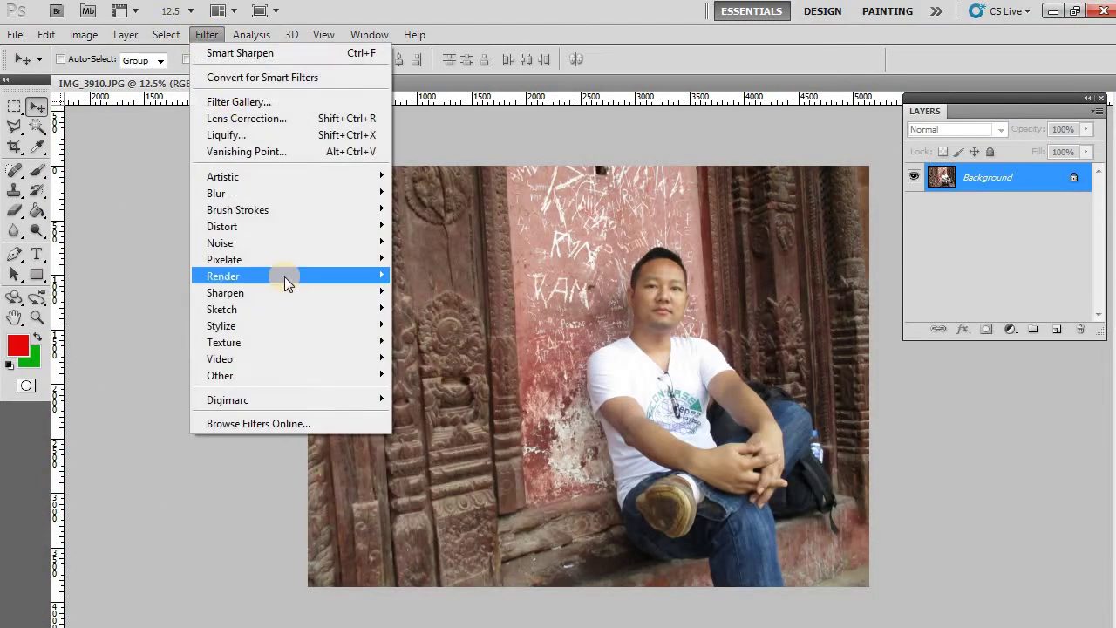
mouse_move(347, 293)
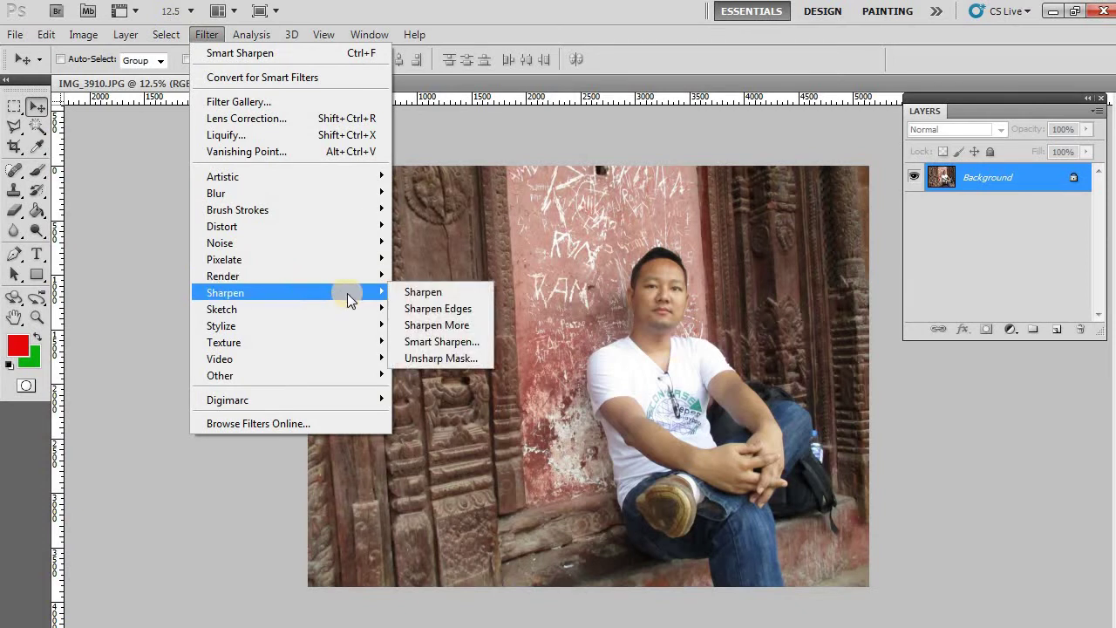
click(441, 346)
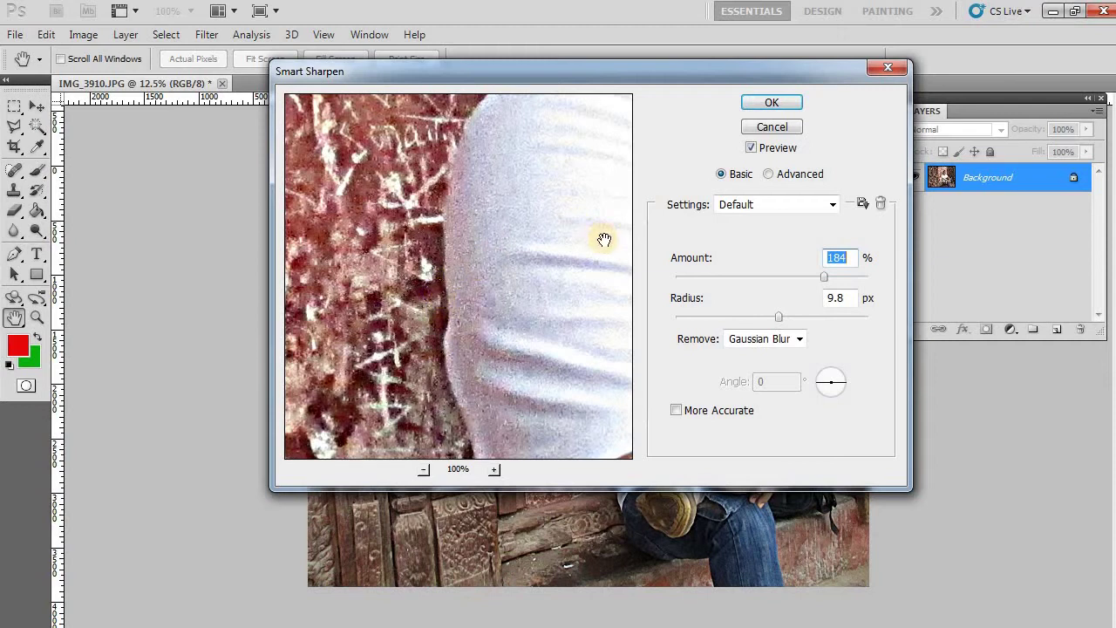
drag(489, 235, 516, 416)
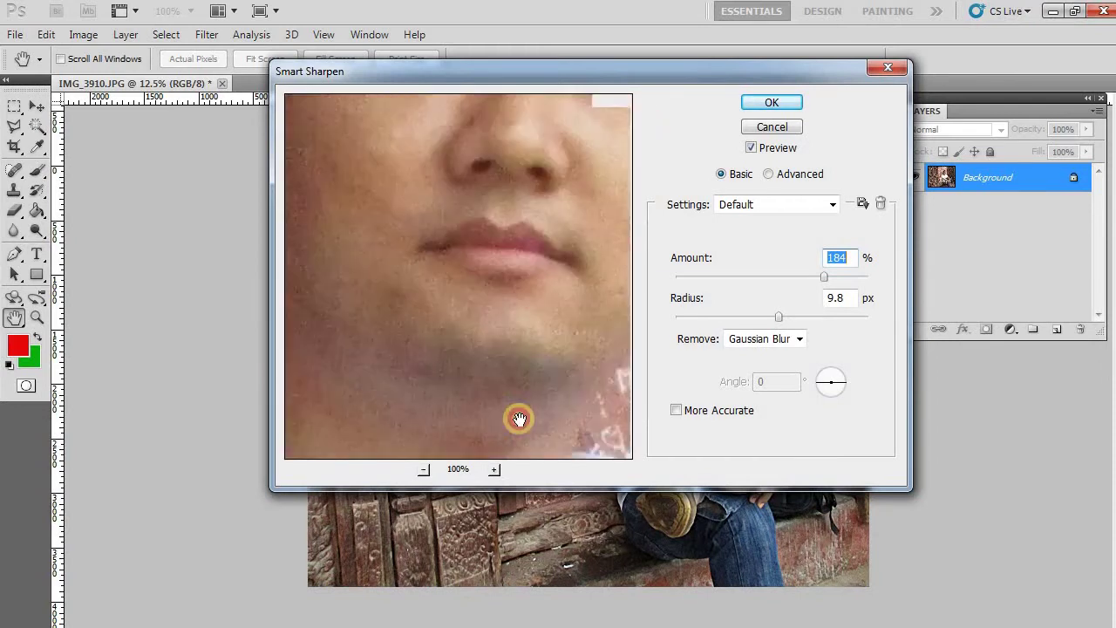
drag(523, 152, 526, 301)
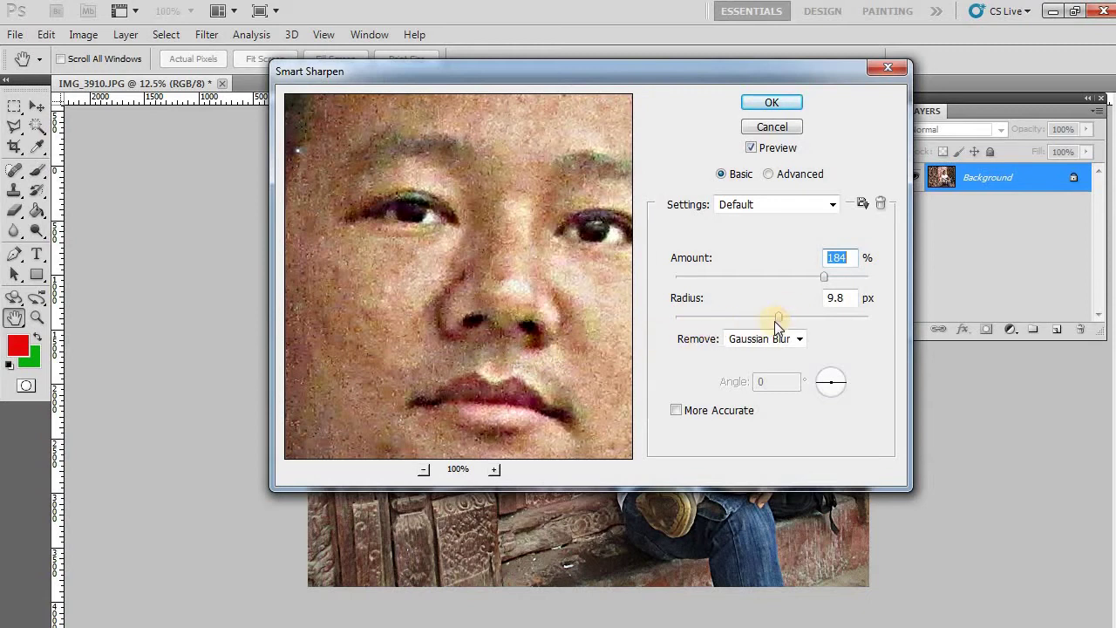
mouse_move(775, 318)
mouse_down()
mouse_move(708, 321)
mouse_move(764, 317)
mouse_up()
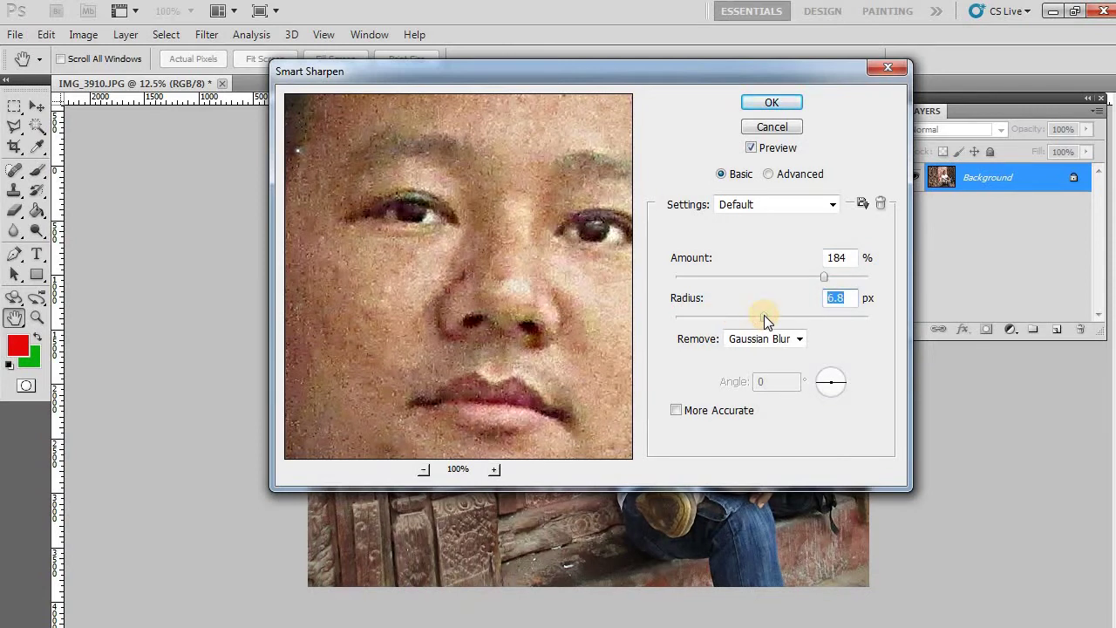
click(760, 102)
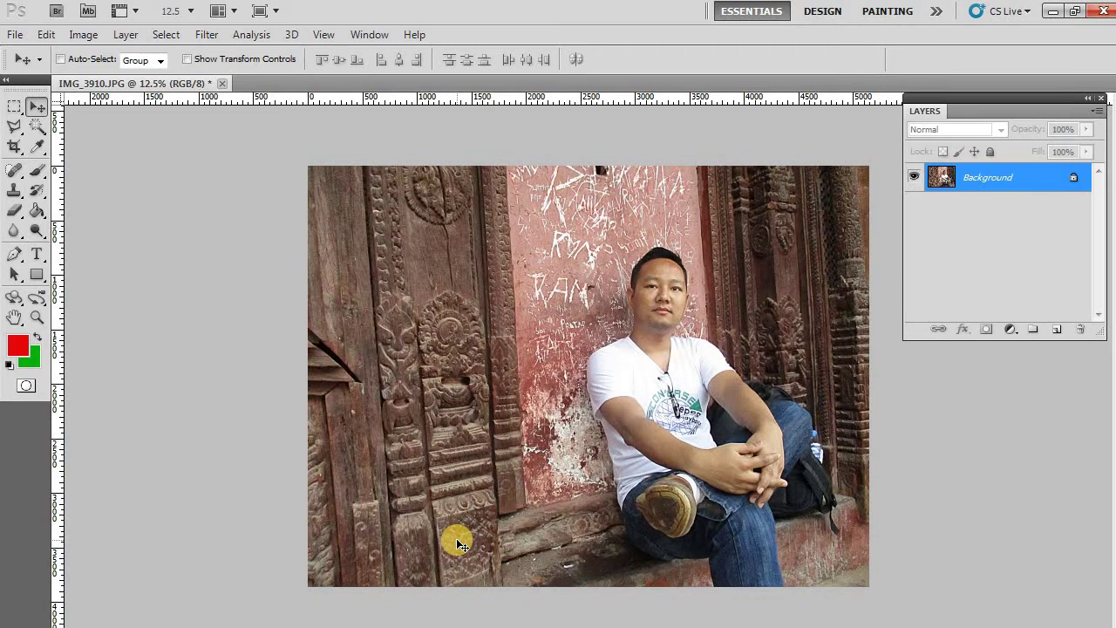
Review the whole sharpened photo at 8.33%, and examine the man's face and surrounding wall at 33.3% zoom.
key(ctrl+minus)
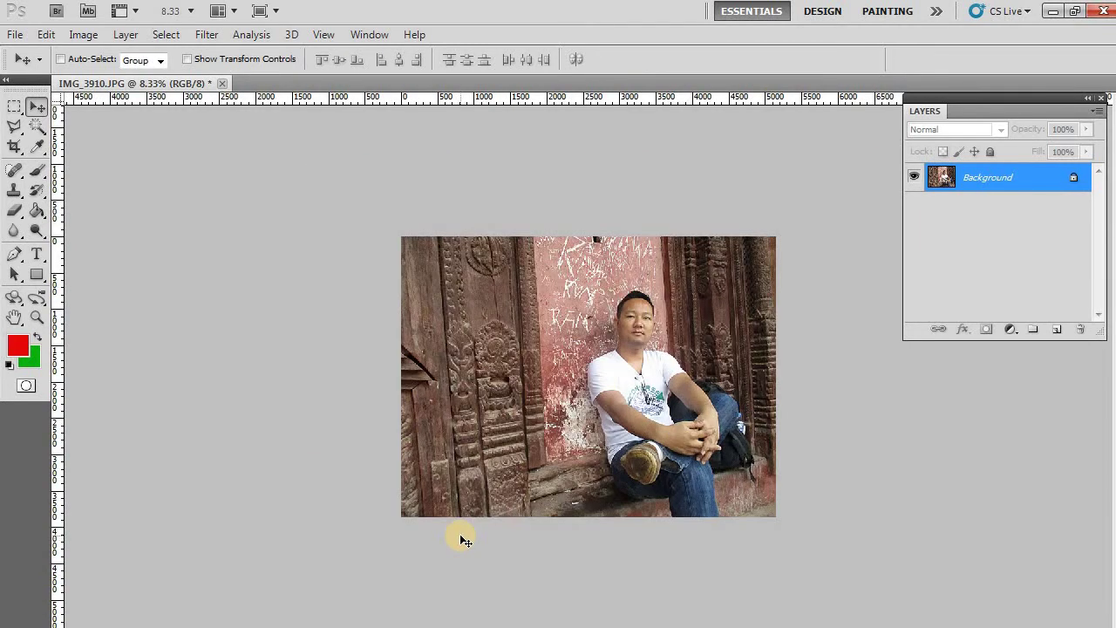
key(ctrl+plus)
key(ctrl+plus)
key(ctrl+plus)
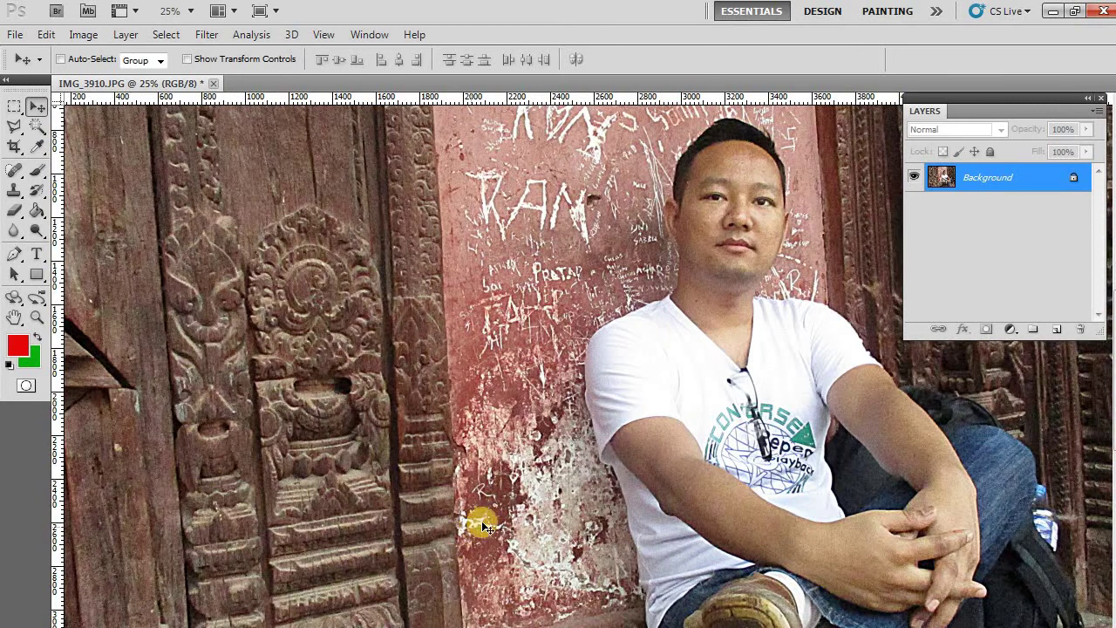
key(ctrl+plus)
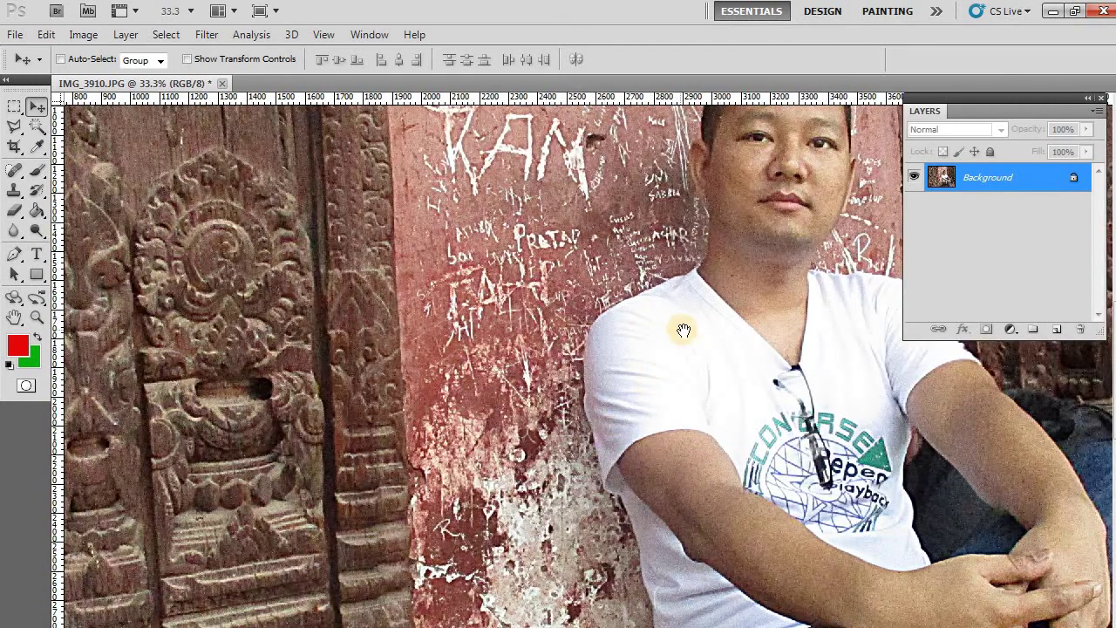
drag(706, 294, 523, 398)
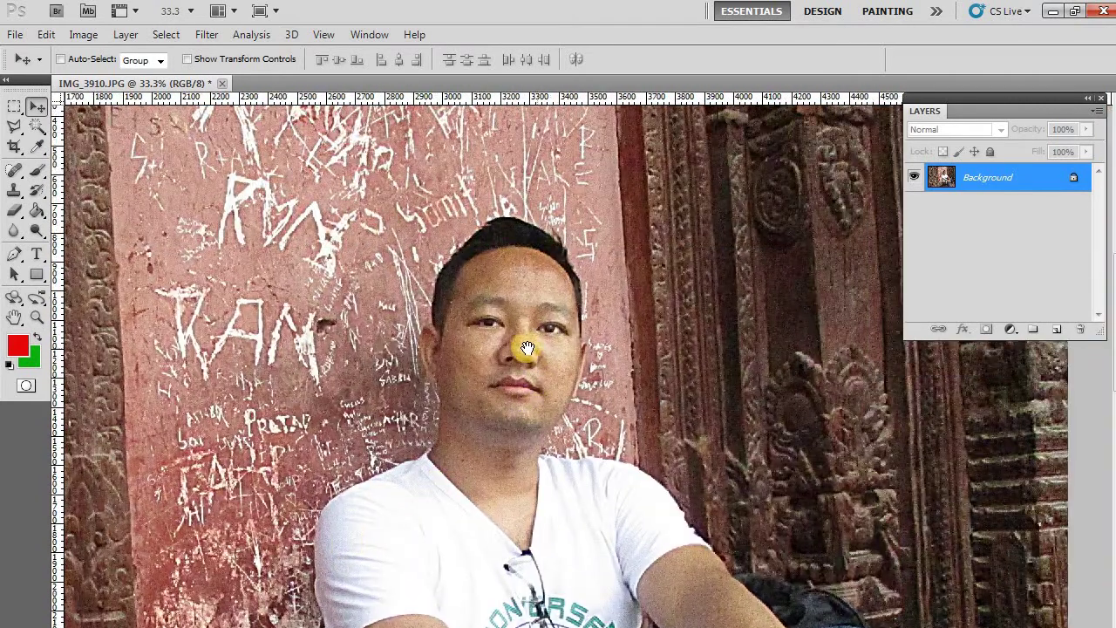
drag(528, 349, 493, 410)
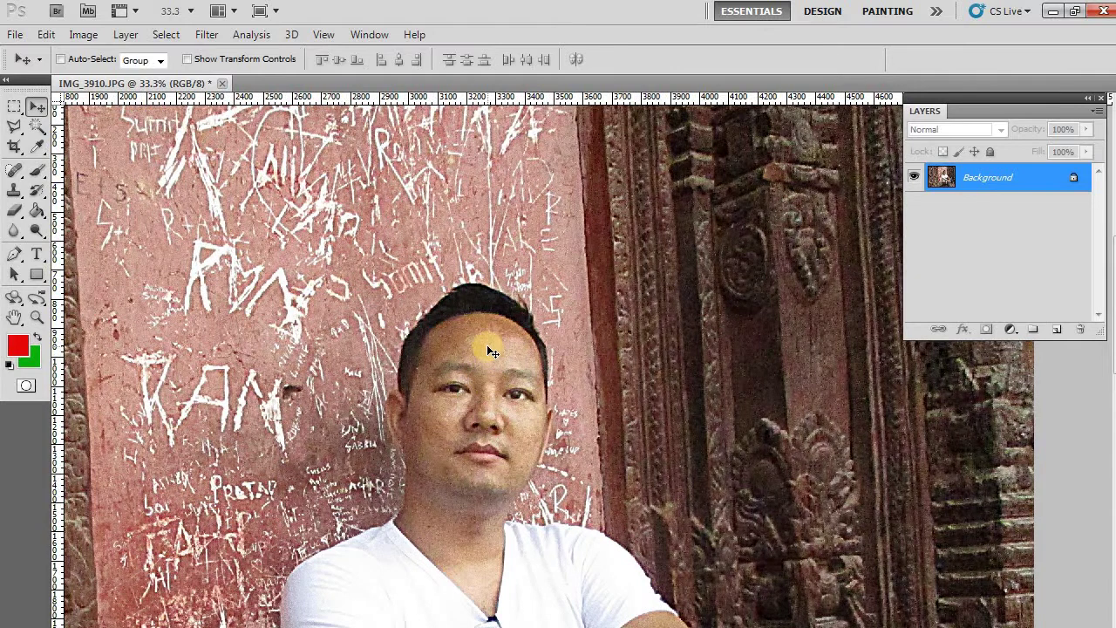